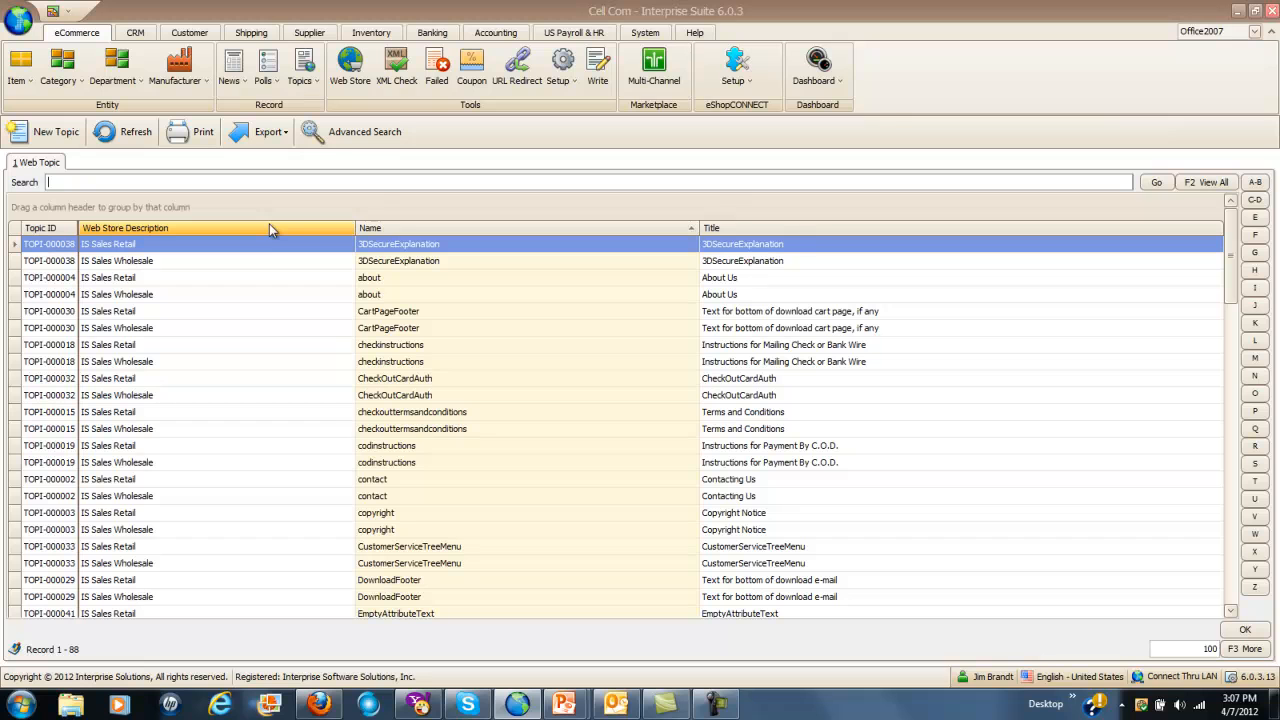
# Step: Search the web topics for "Home" and open the IS Sales Retail hometopintro topic in a maximized window
pyautogui.write('Home')
pyautogui.press('Return')
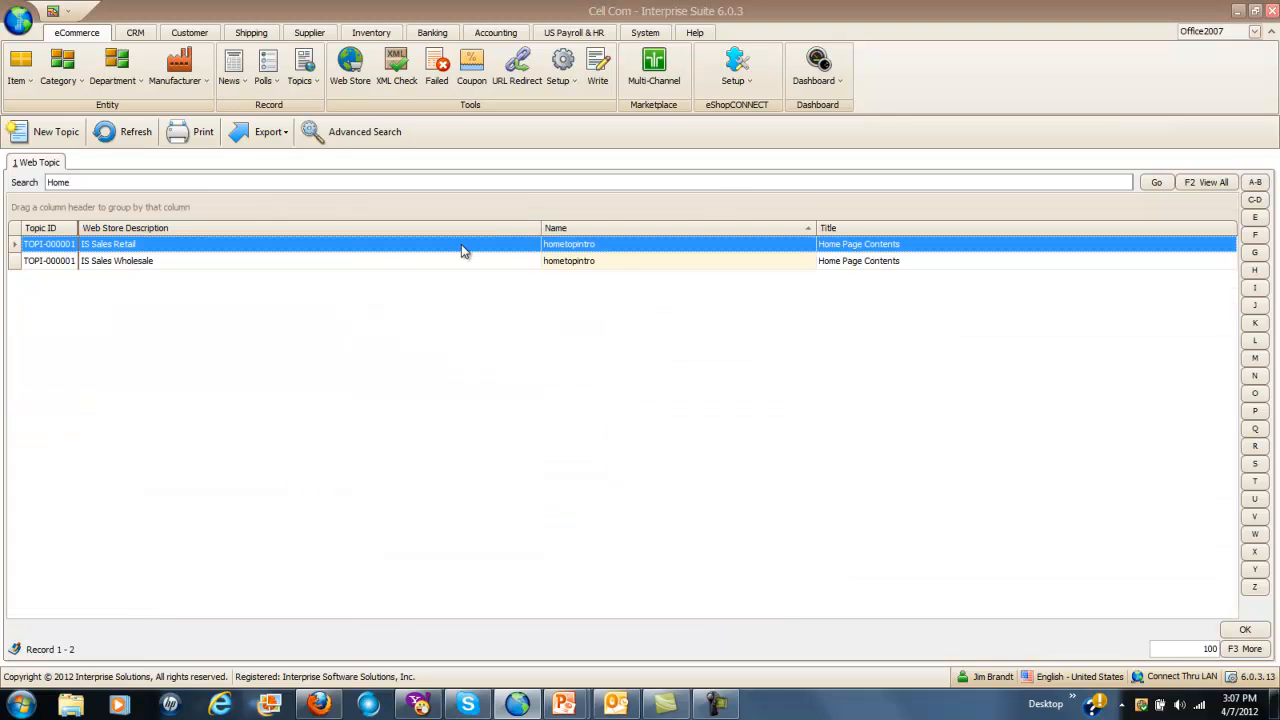
pyautogui.doubleClick(116, 245)
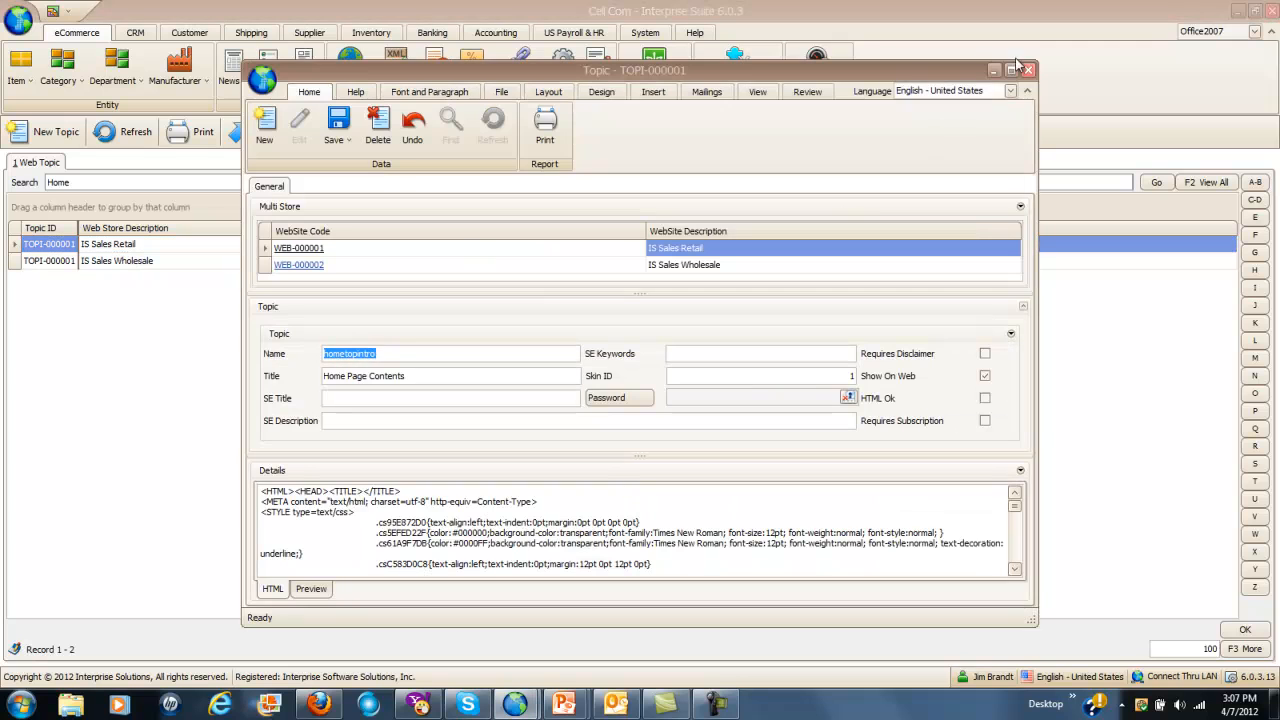
pyautogui.click(1011, 69)
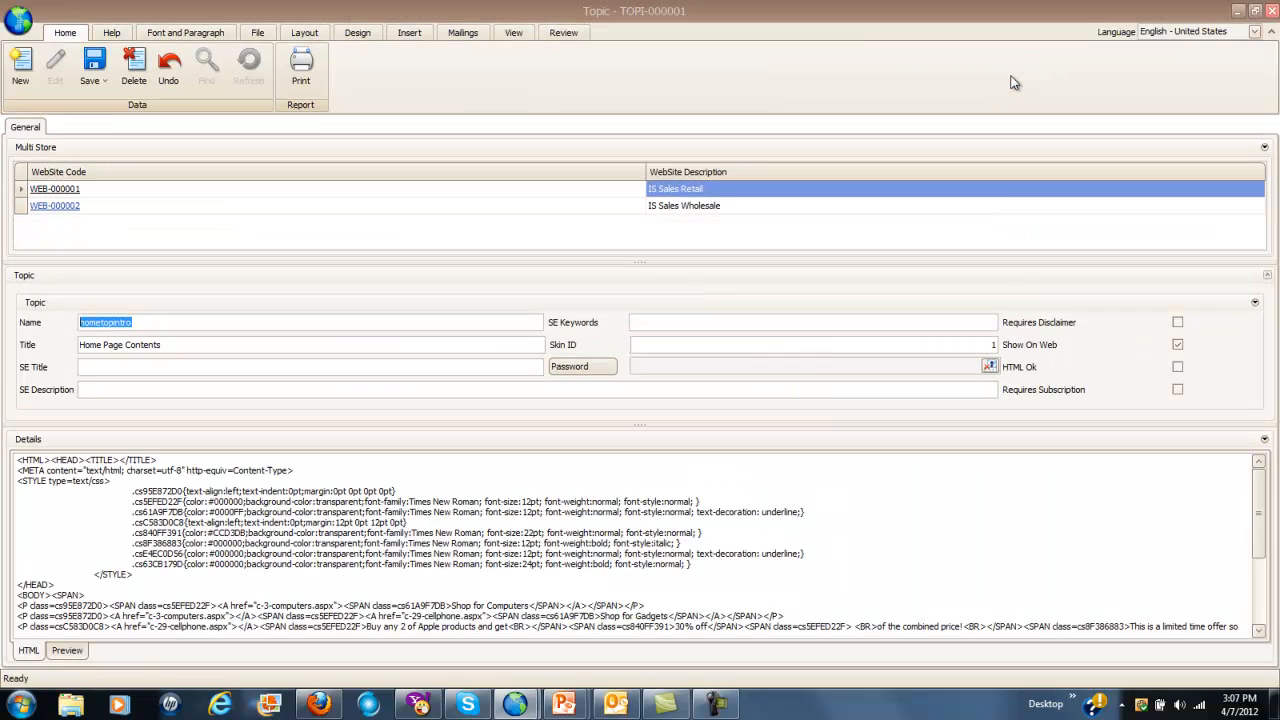
# Step: Preview the home page topic with its field section collapsed, and examine its content and the insert and font formatting tools
pyautogui.click(58, 652)
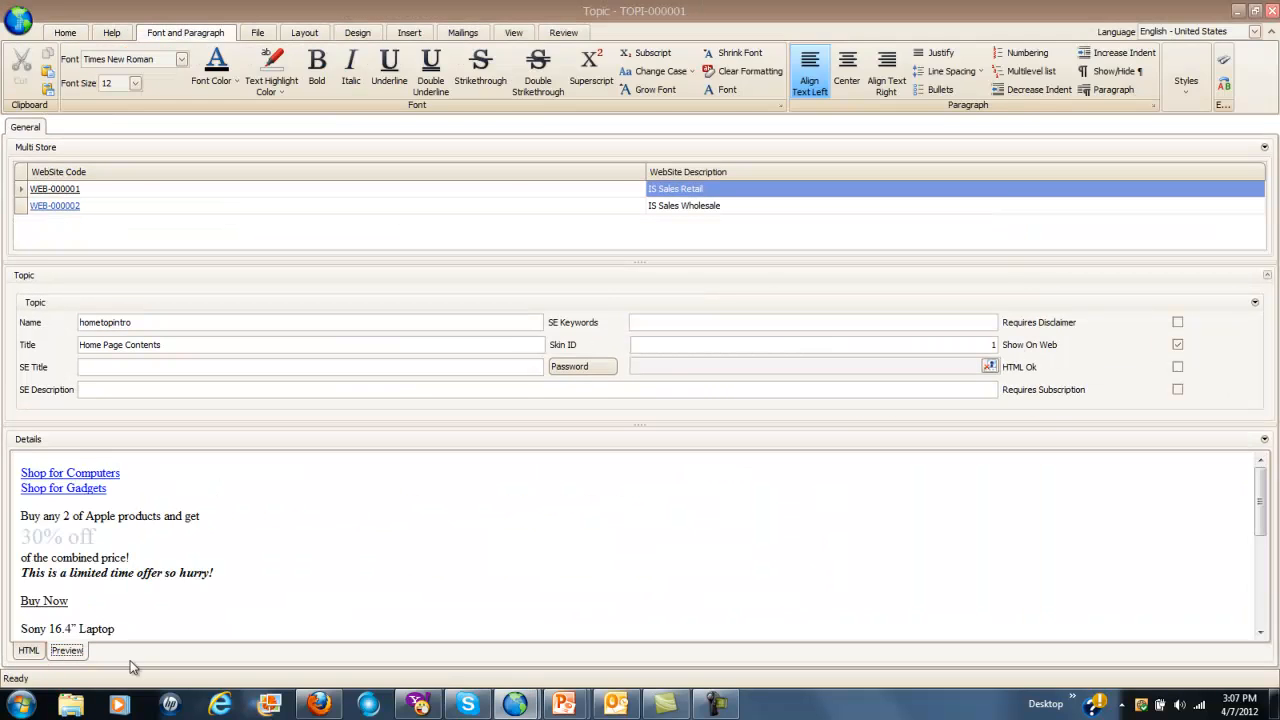
pyautogui.click(1267, 279)
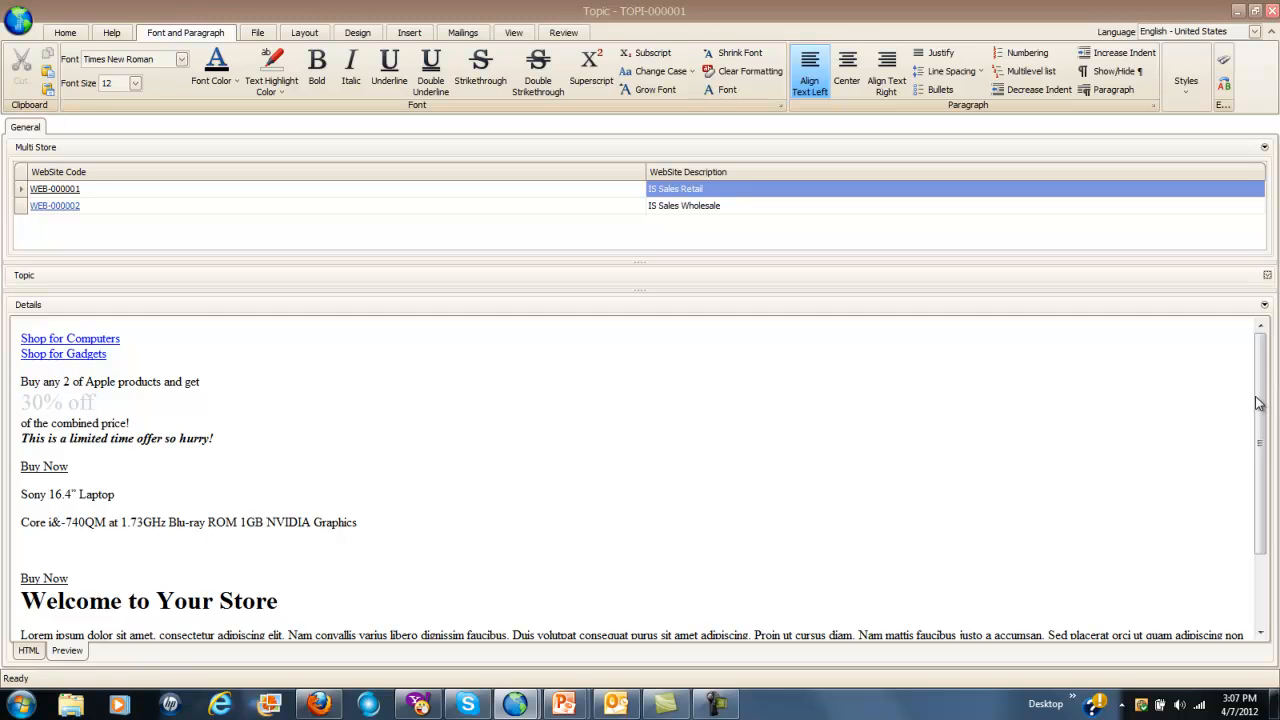
pyautogui.scroll(-3, 1261, 420)
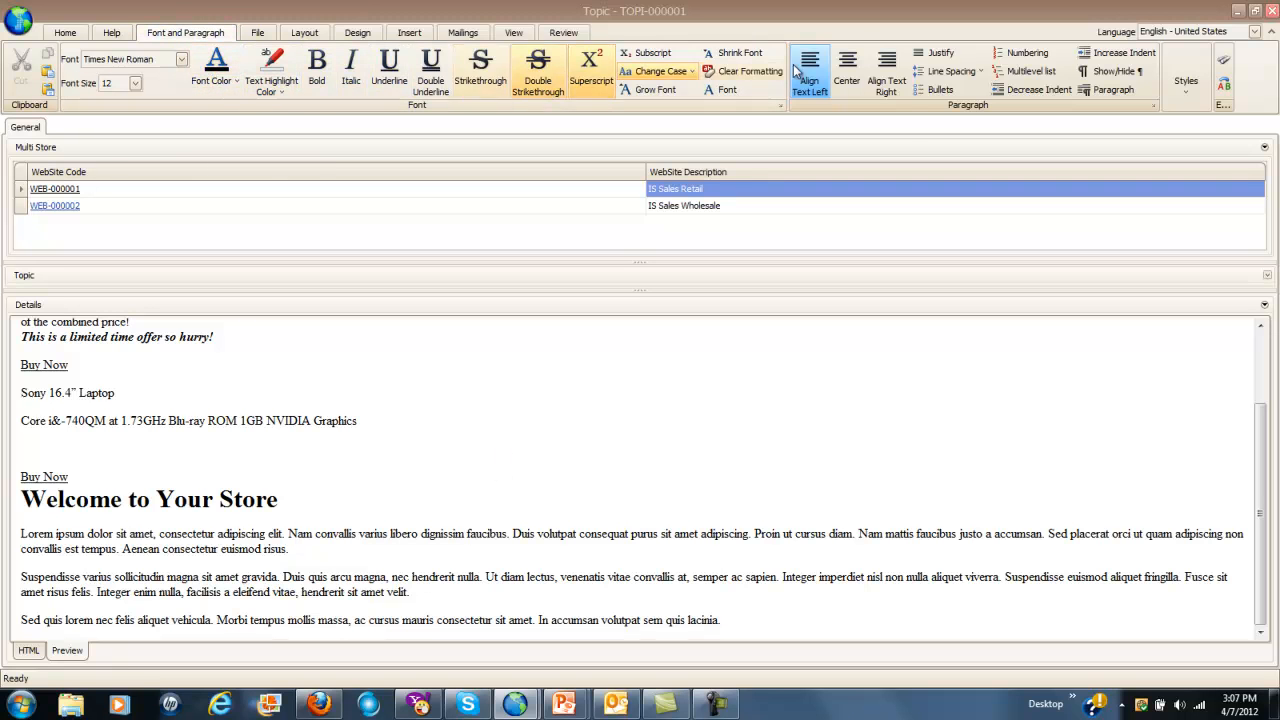
pyautogui.click(409, 32)
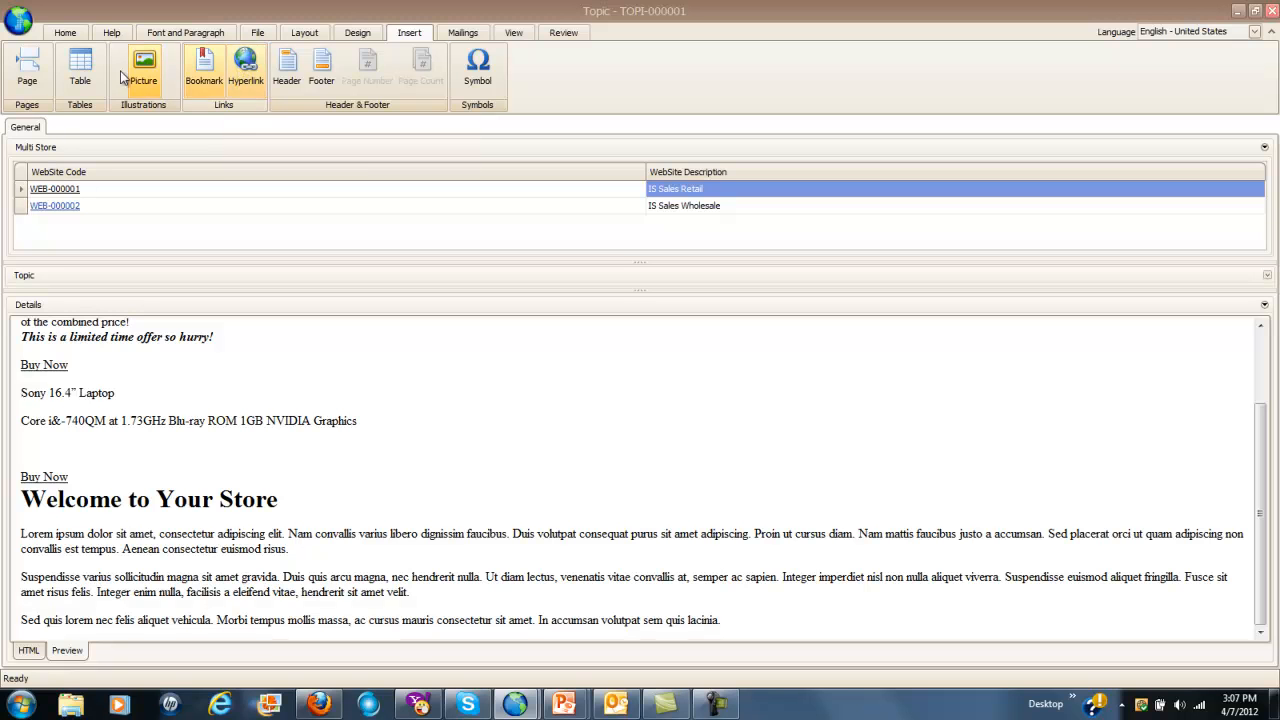
pyautogui.click(202, 34)
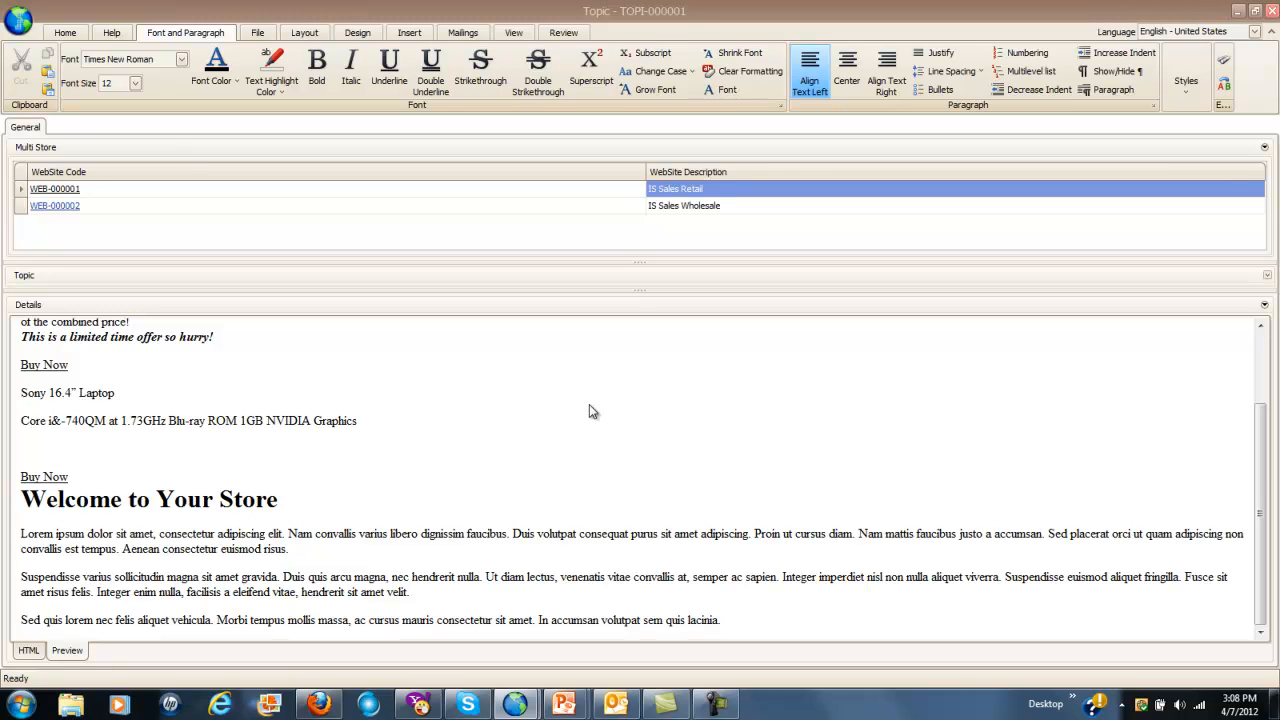
# Step: Save and close the home page topic
pyautogui.click(68, 34)
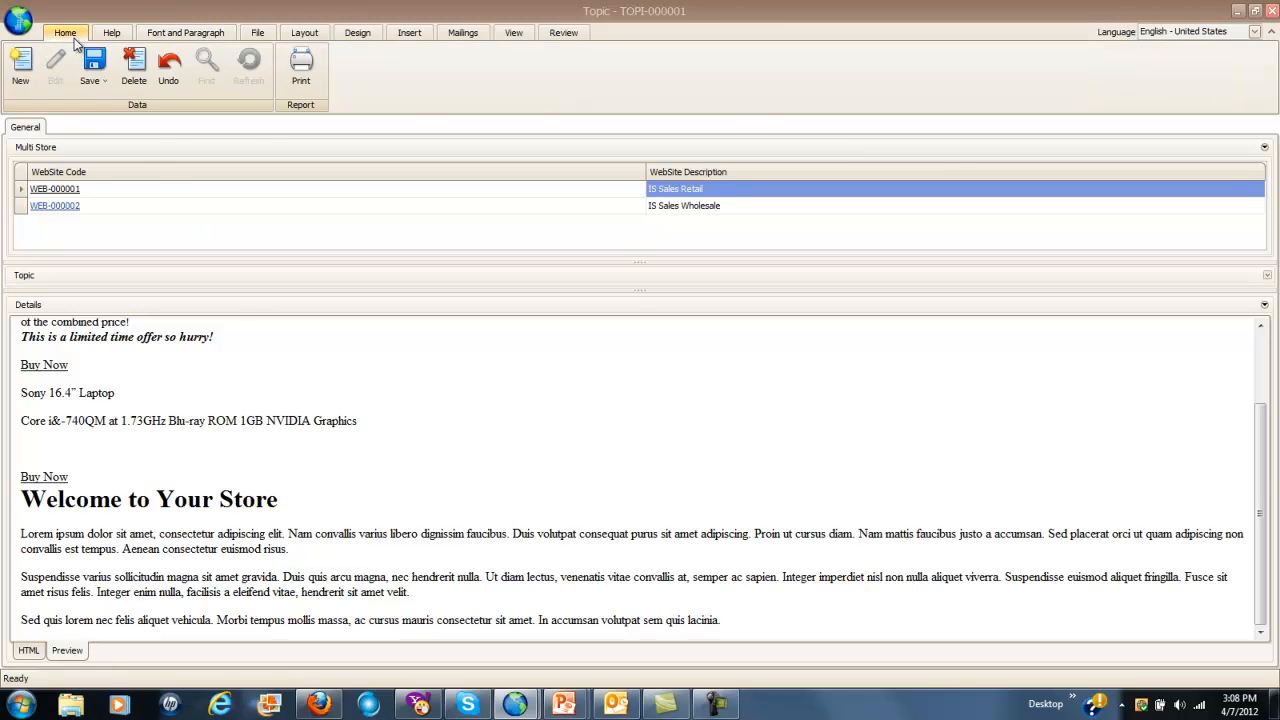
pyautogui.click(105, 84)
pyautogui.click(128, 148)
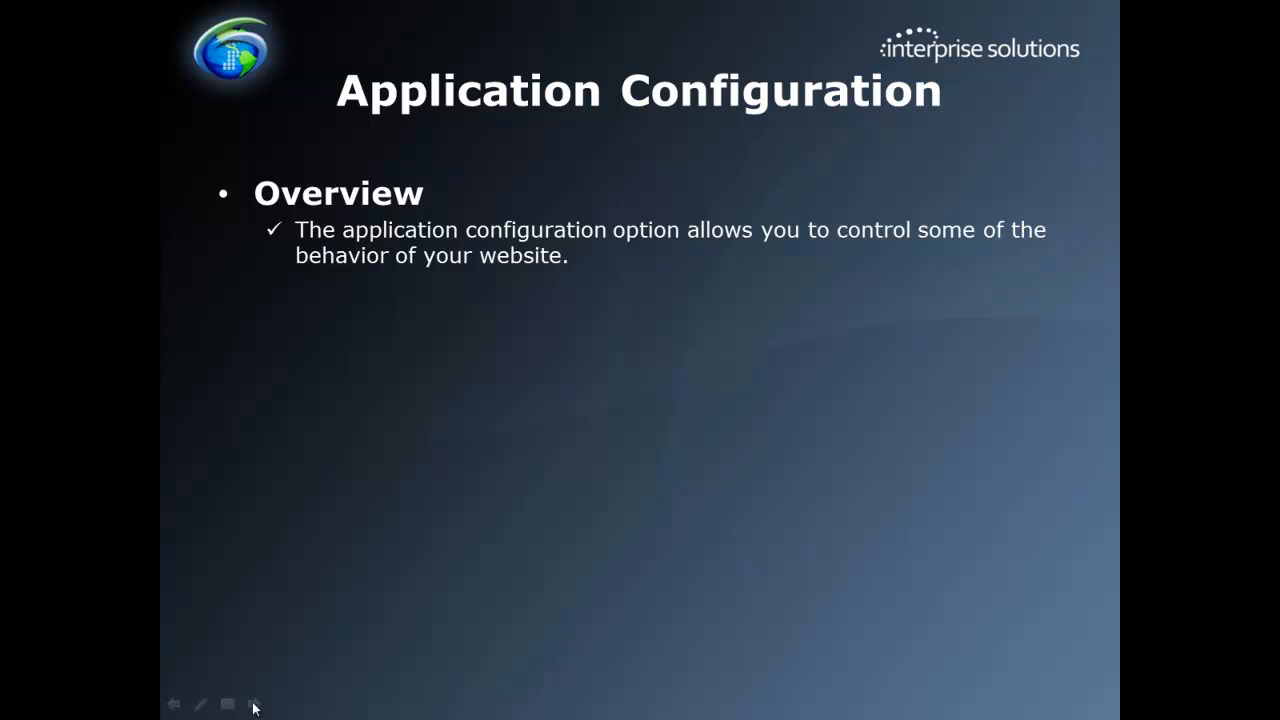
pyautogui.click(253, 708)
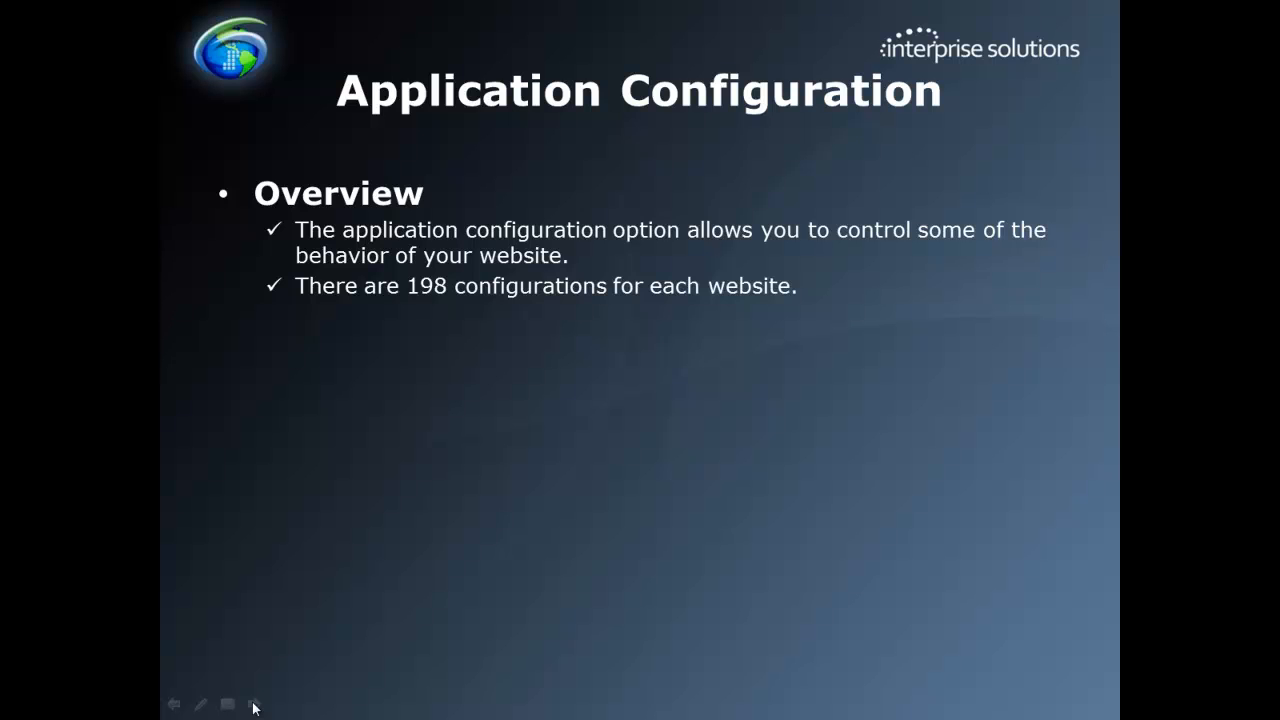
pyautogui.click(253, 708)
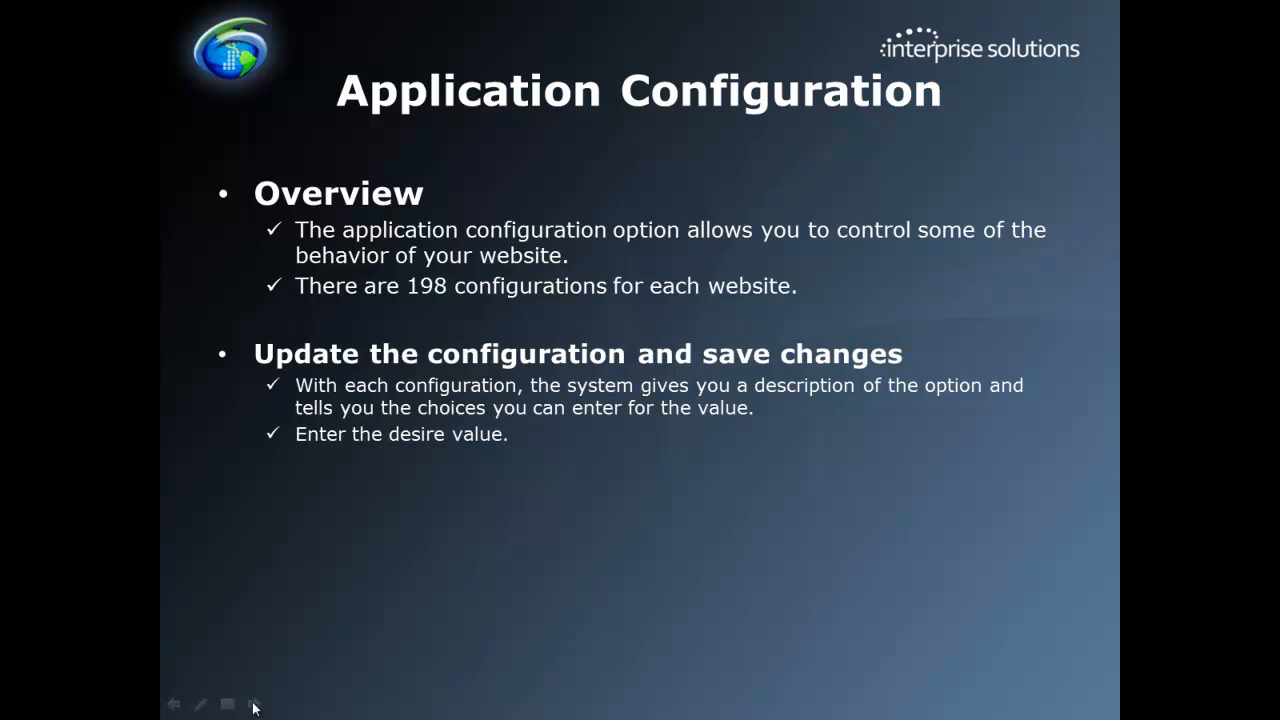
pyautogui.click(253, 705)
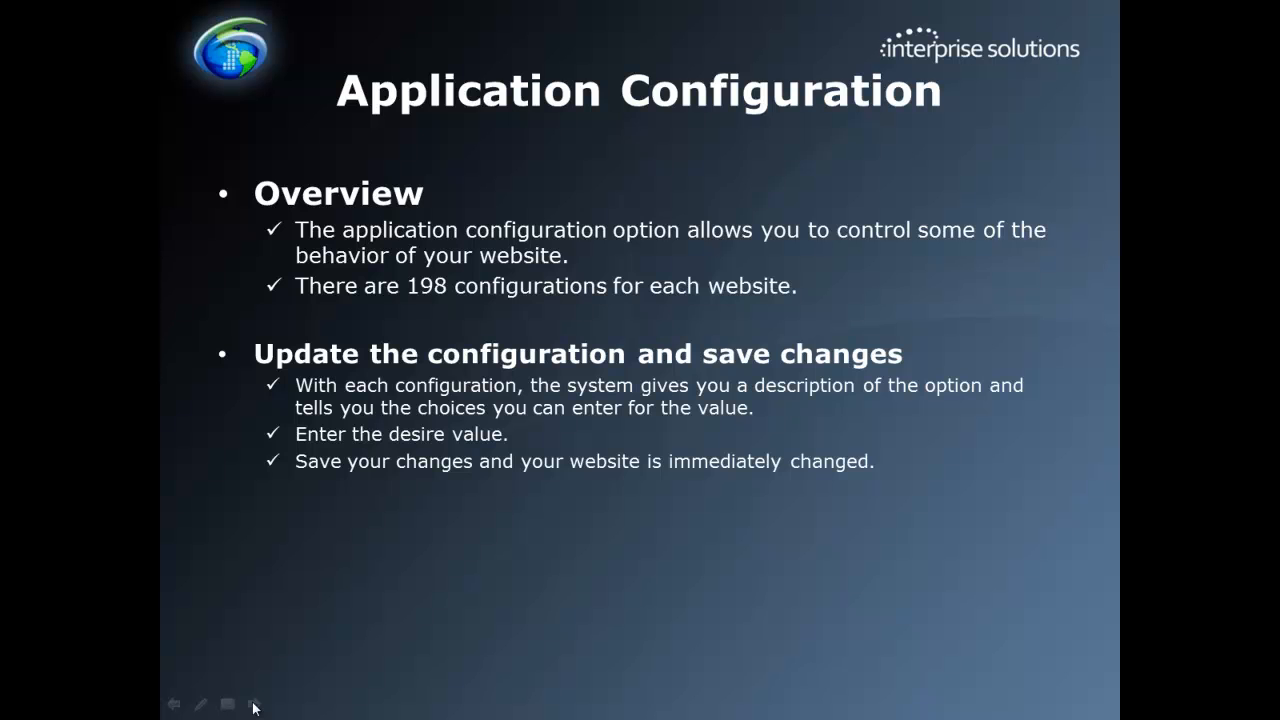
pyautogui.click(253, 705)
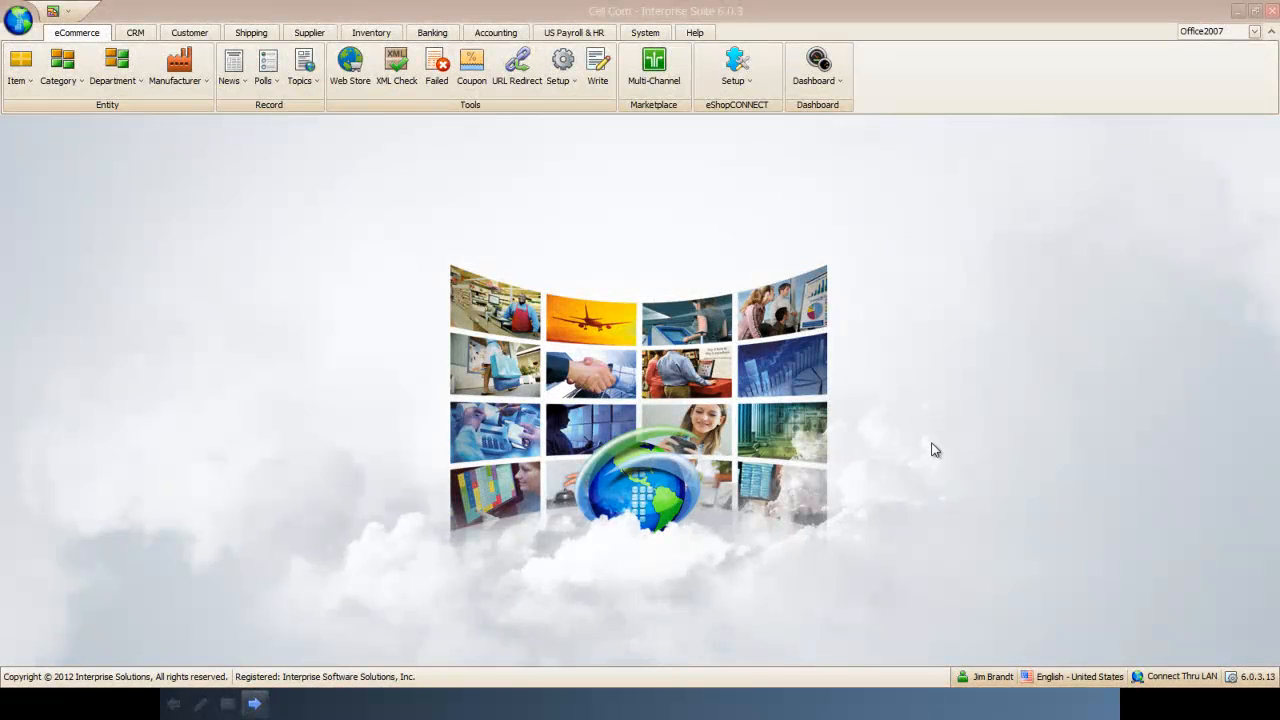
# Step: Open the eCommerce application configuration list and search it for "checkout"
pyautogui.click(575, 79)
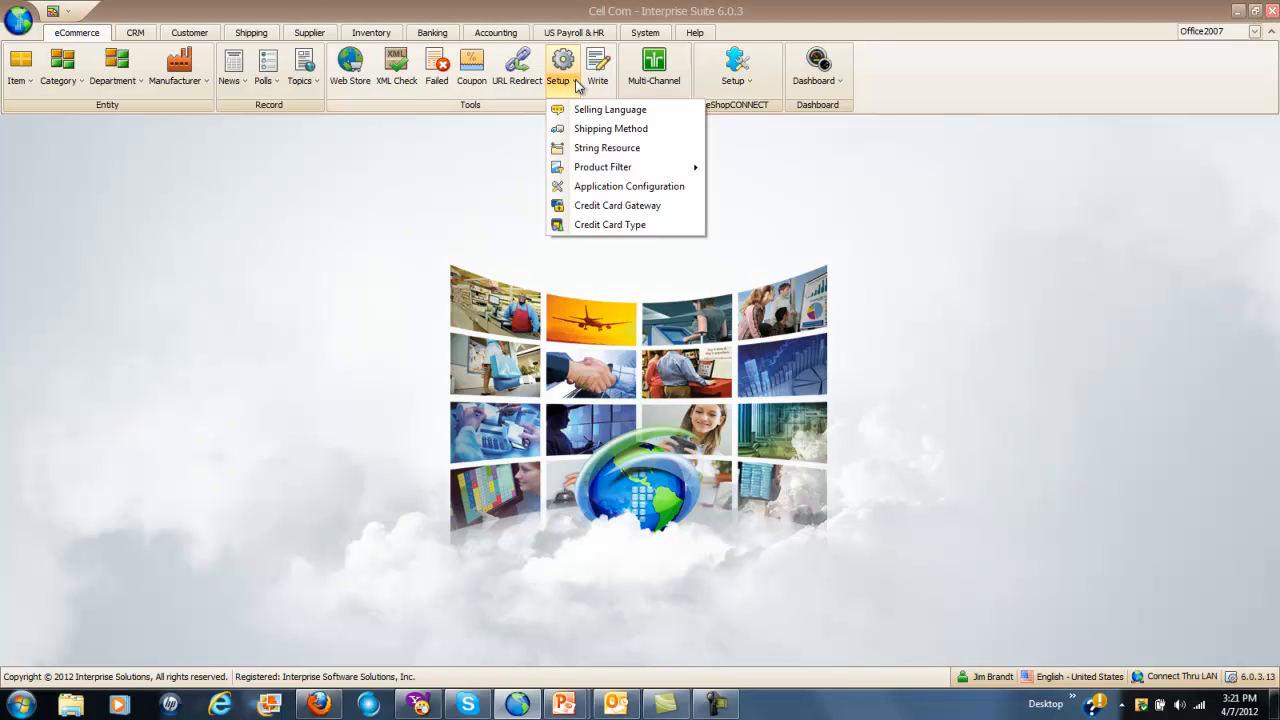
pyautogui.click(603, 192)
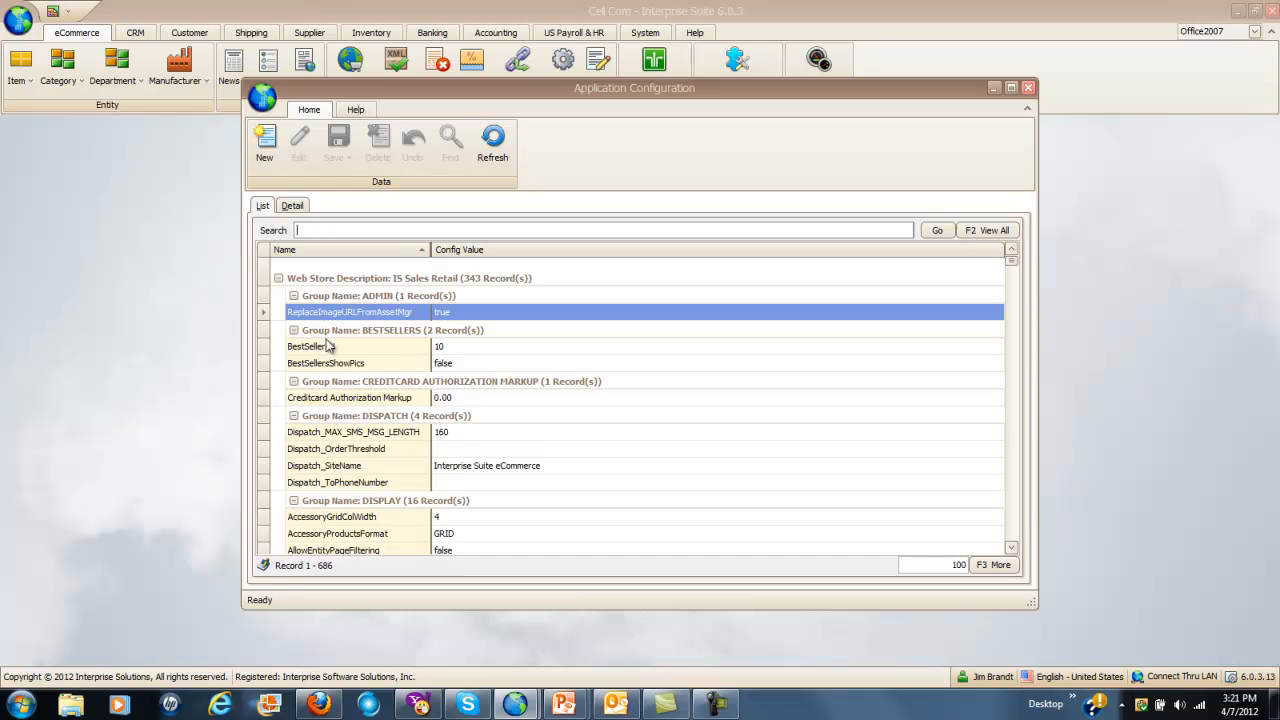
pyautogui.click(323, 229)
pyautogui.write('checkout')
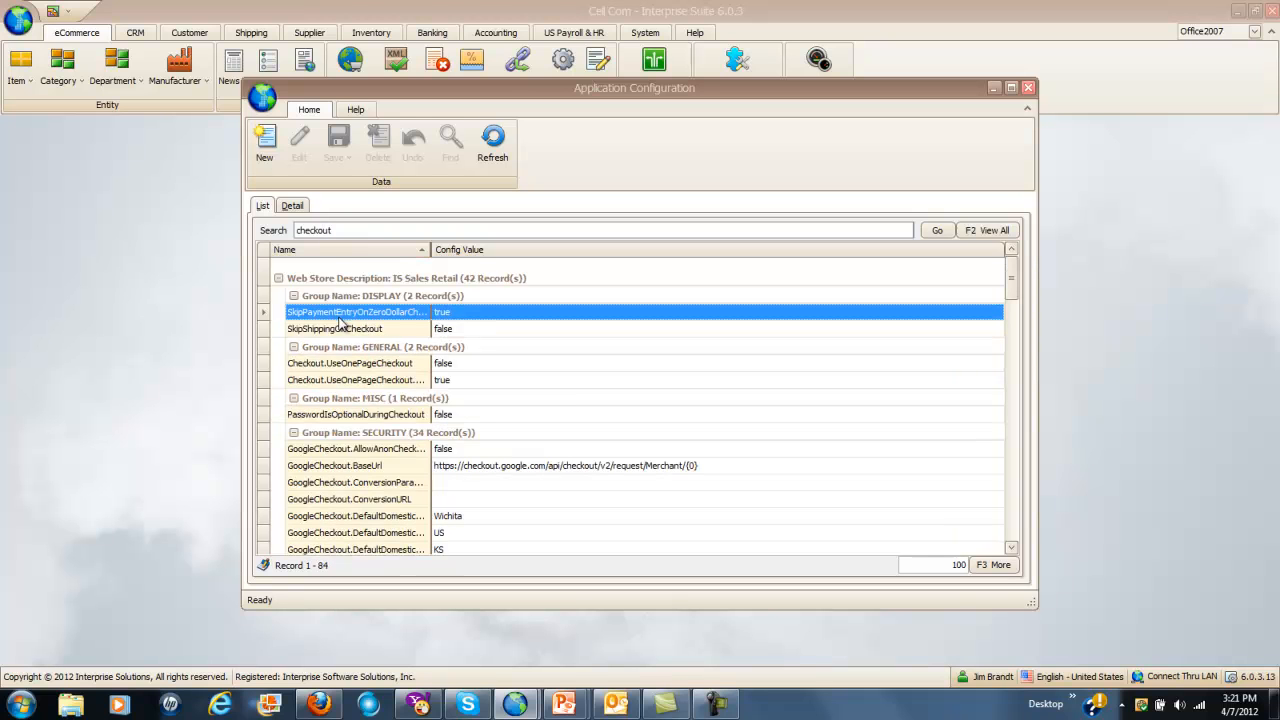
# Step: Set the config value of Checkout.UseOnePageCheckout for IS Sales Retail to true, and save and close the configuration
pyautogui.doubleClick(410, 367)
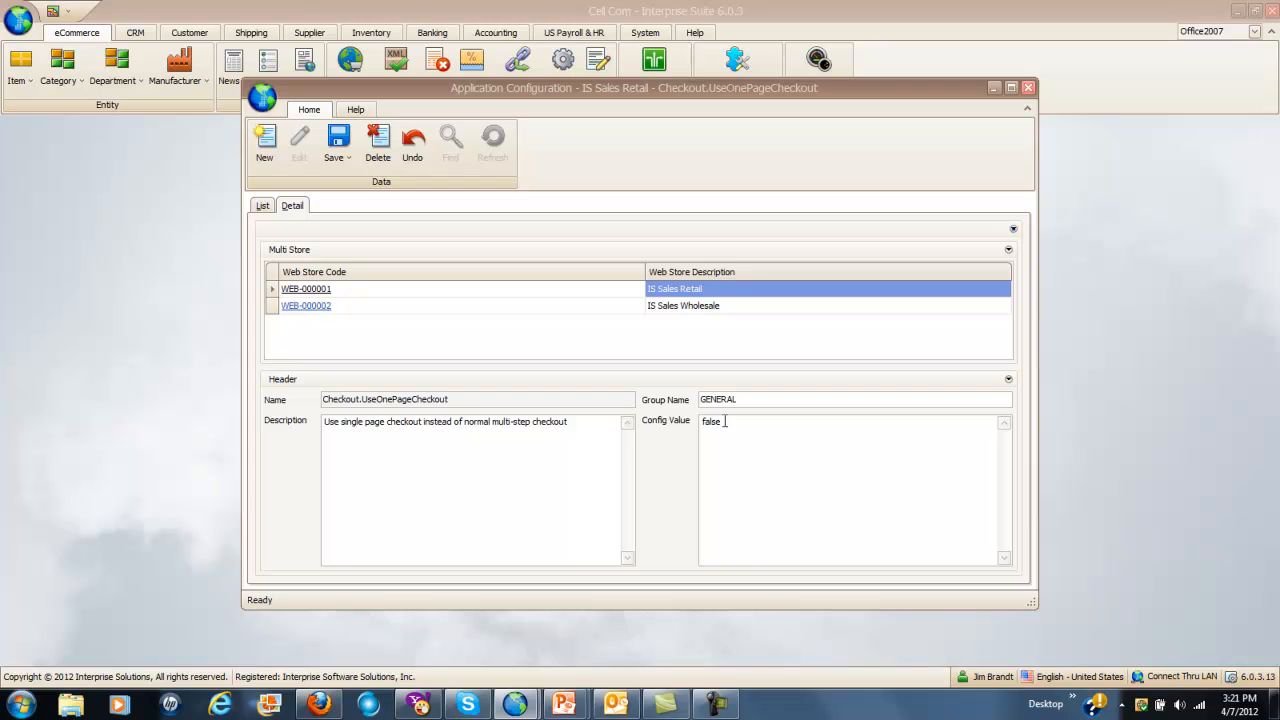
pyautogui.moveTo(723, 421); pyautogui.dragTo(695, 421)
pyautogui.write('true')
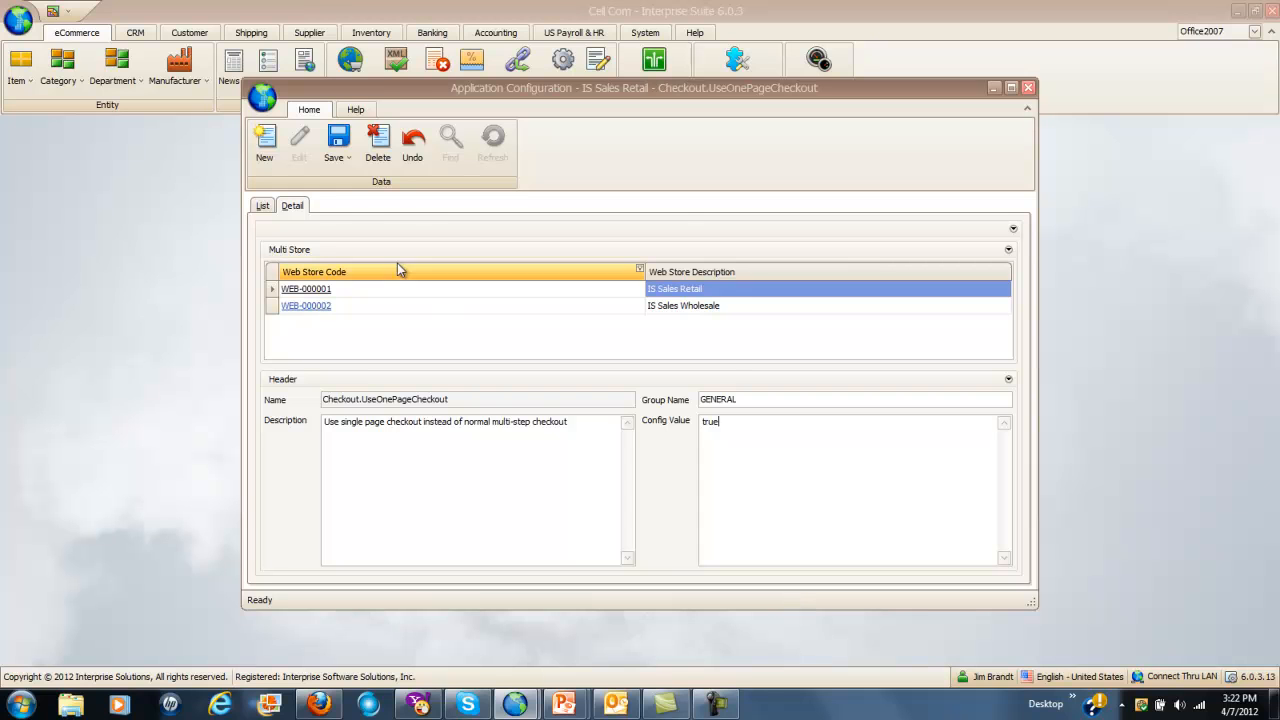
pyautogui.click(350, 158)
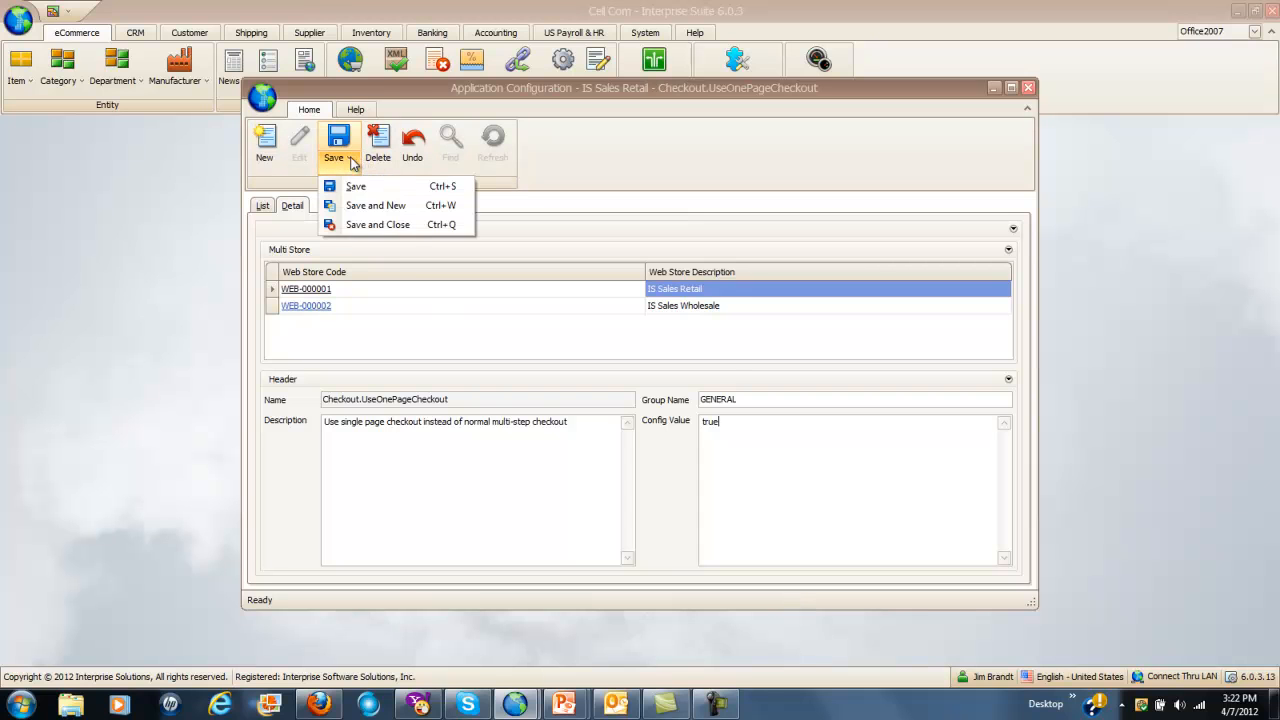
pyautogui.click(372, 225)
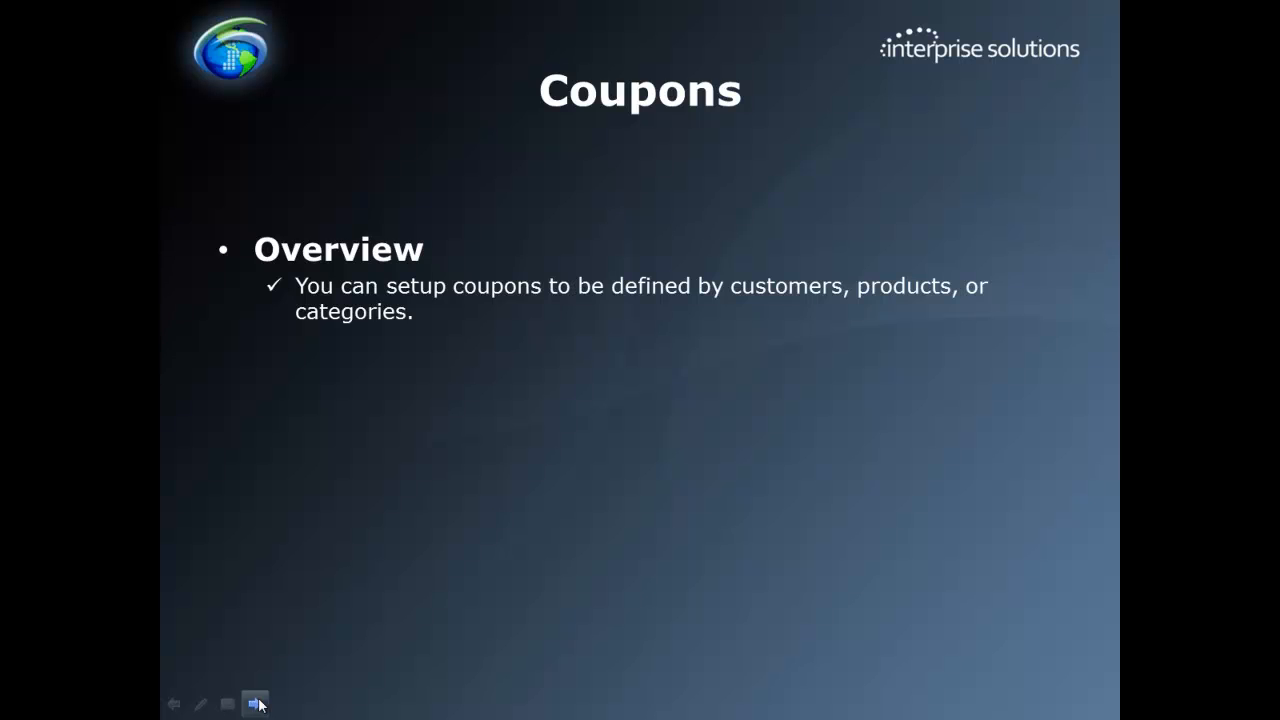
pyautogui.click(256, 704)
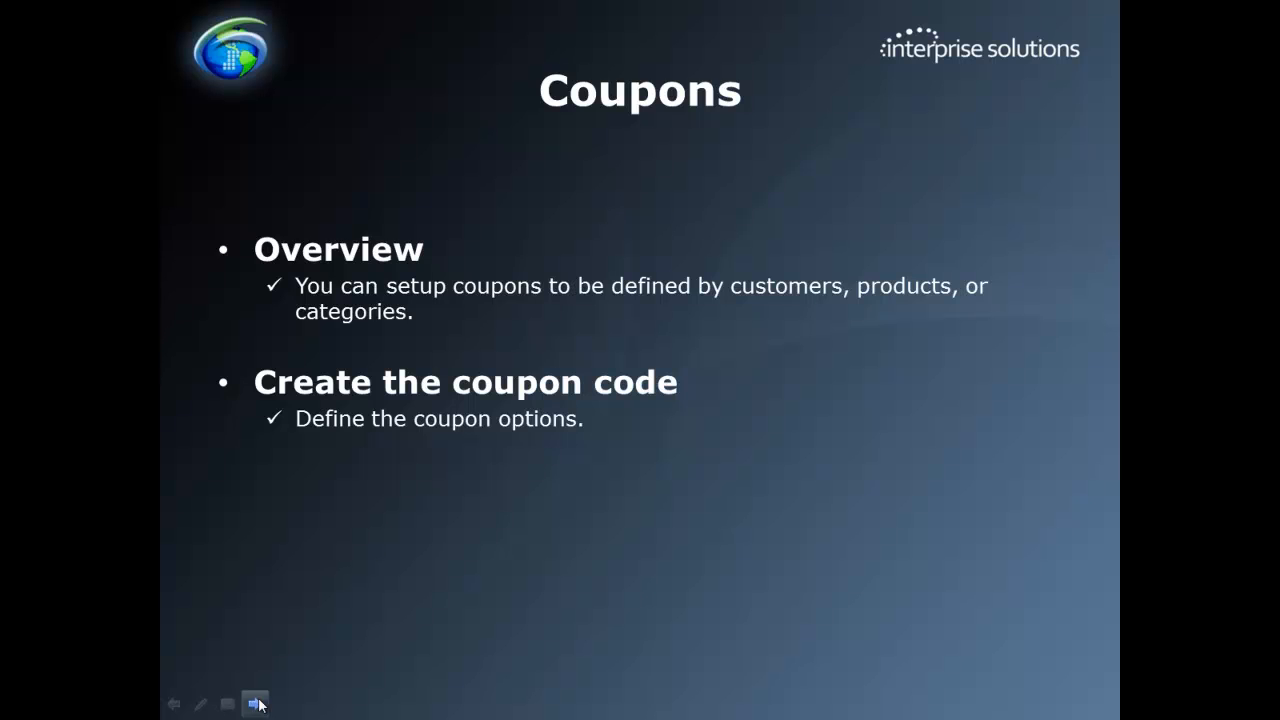
pyautogui.click(256, 704)
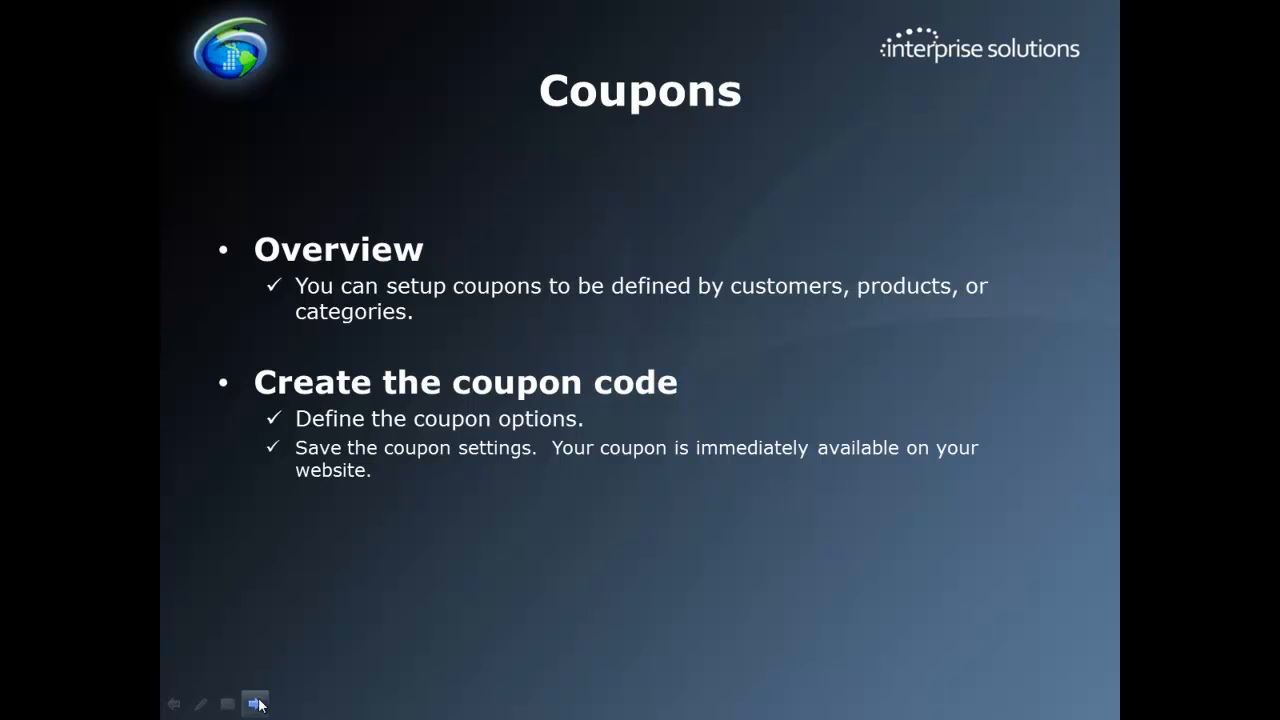
pyautogui.click(256, 704)
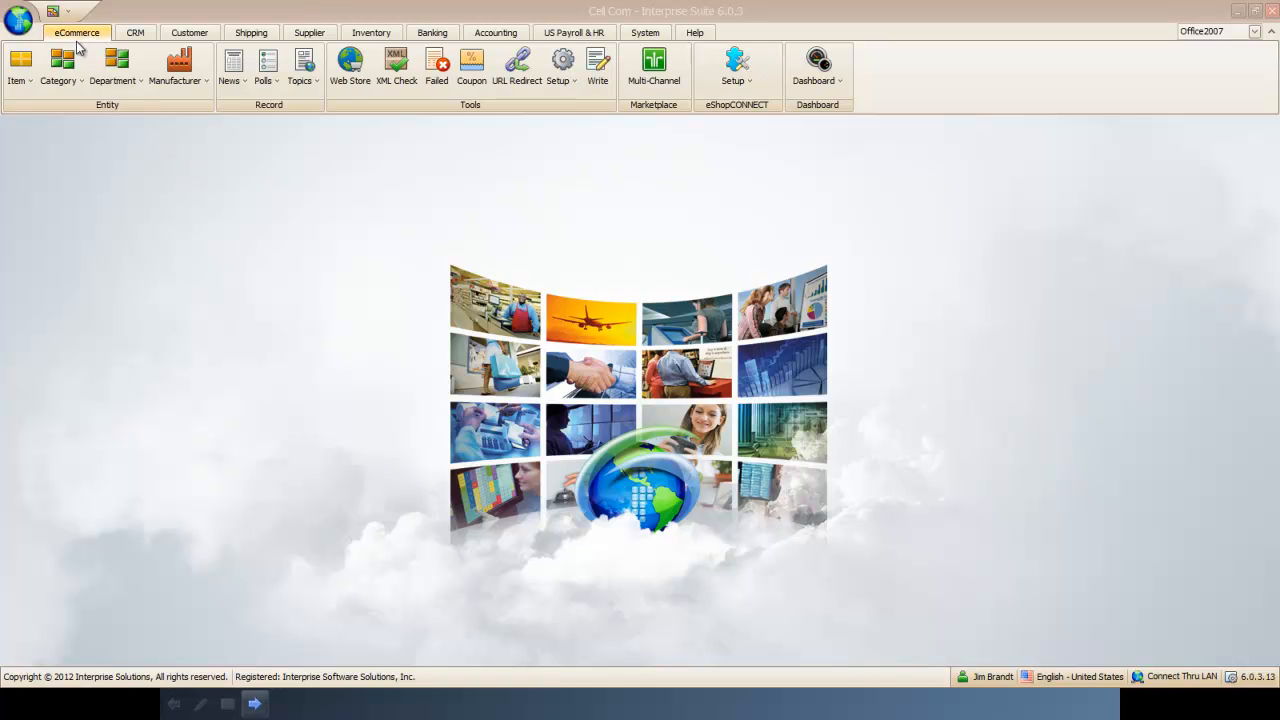
# Step: Open the Iphone101 coupon and check its type options, keeping Products as coupon type and Percent as discount type
pyautogui.click(470, 88)
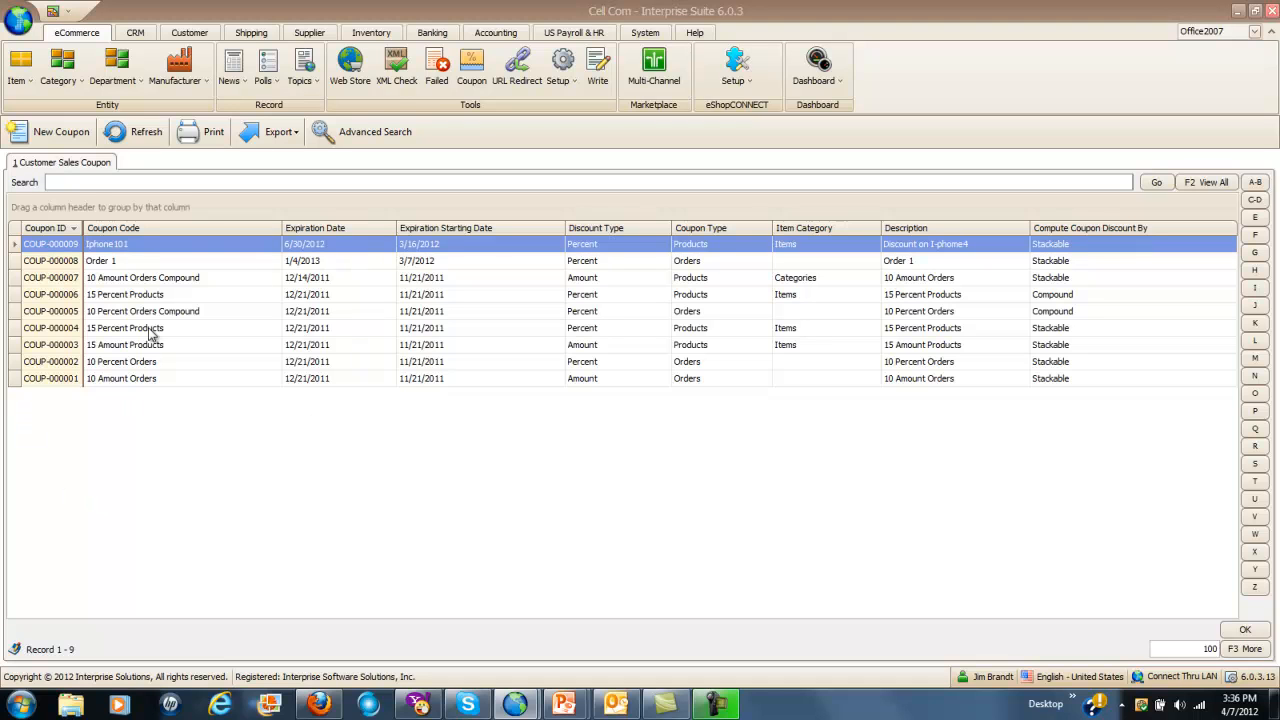
pyautogui.doubleClick(115, 252)
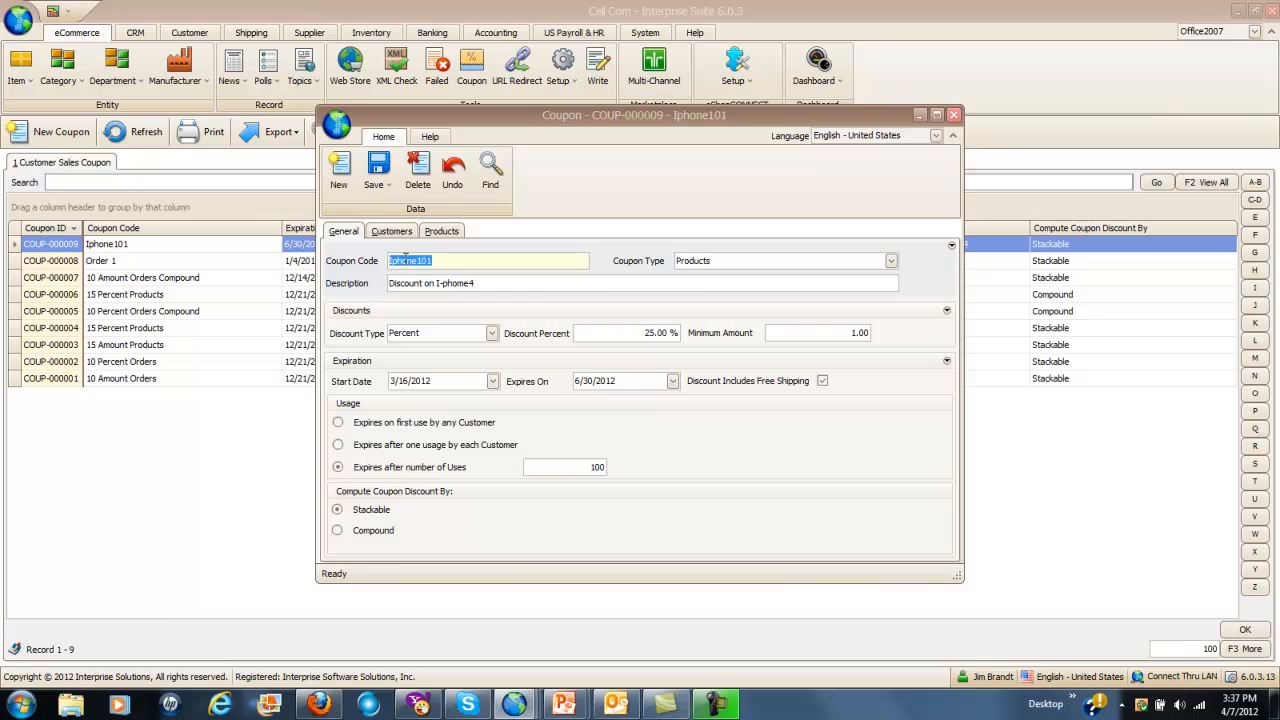
pyautogui.click(891, 261)
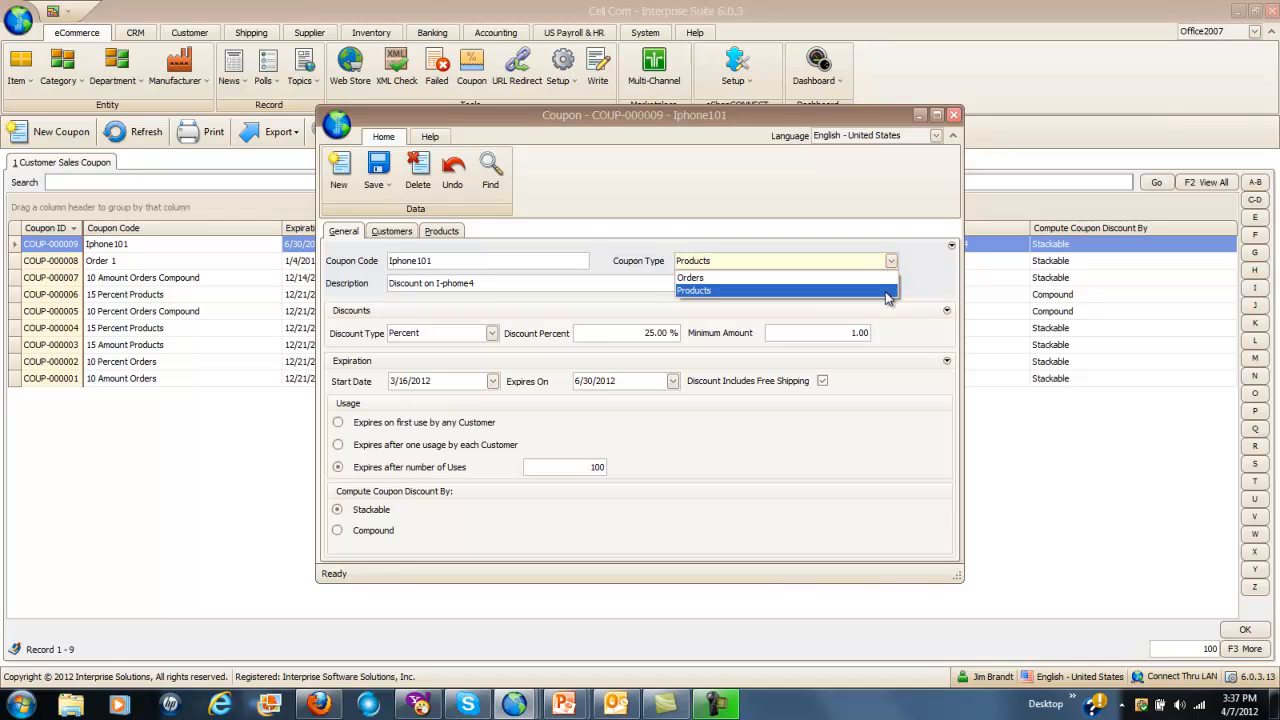
pyautogui.click(886, 291)
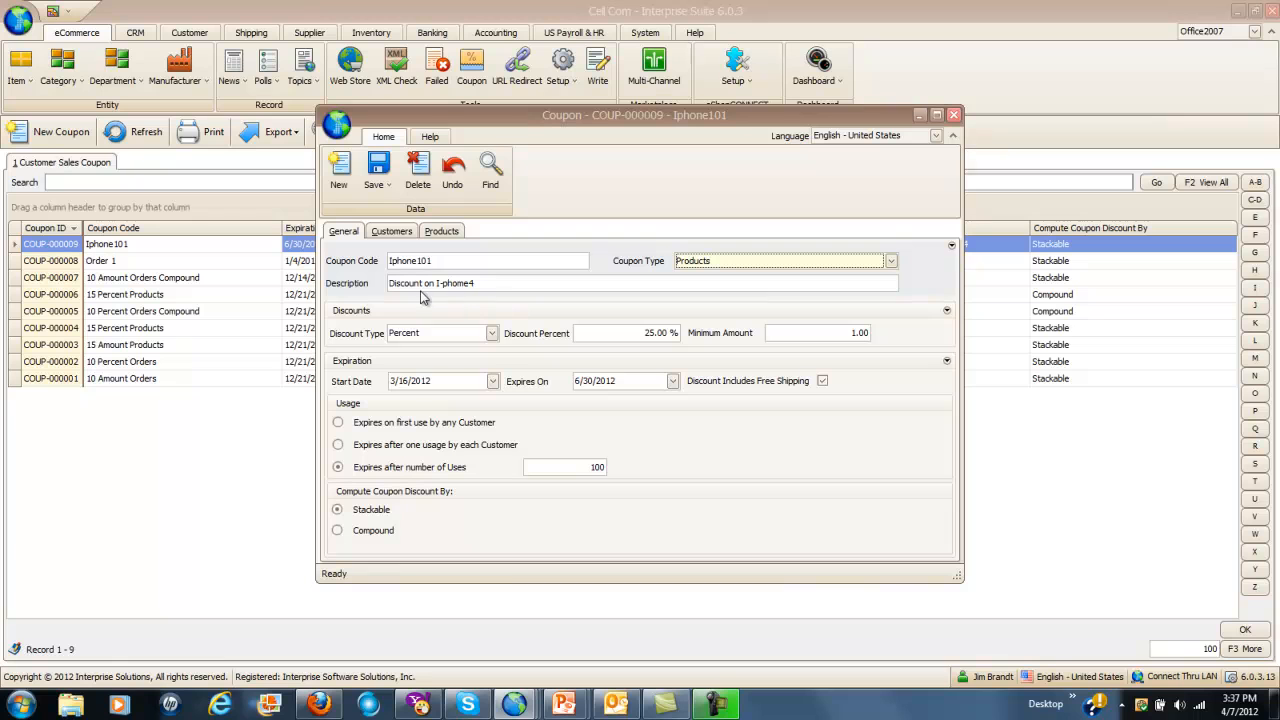
pyautogui.click(491, 333)
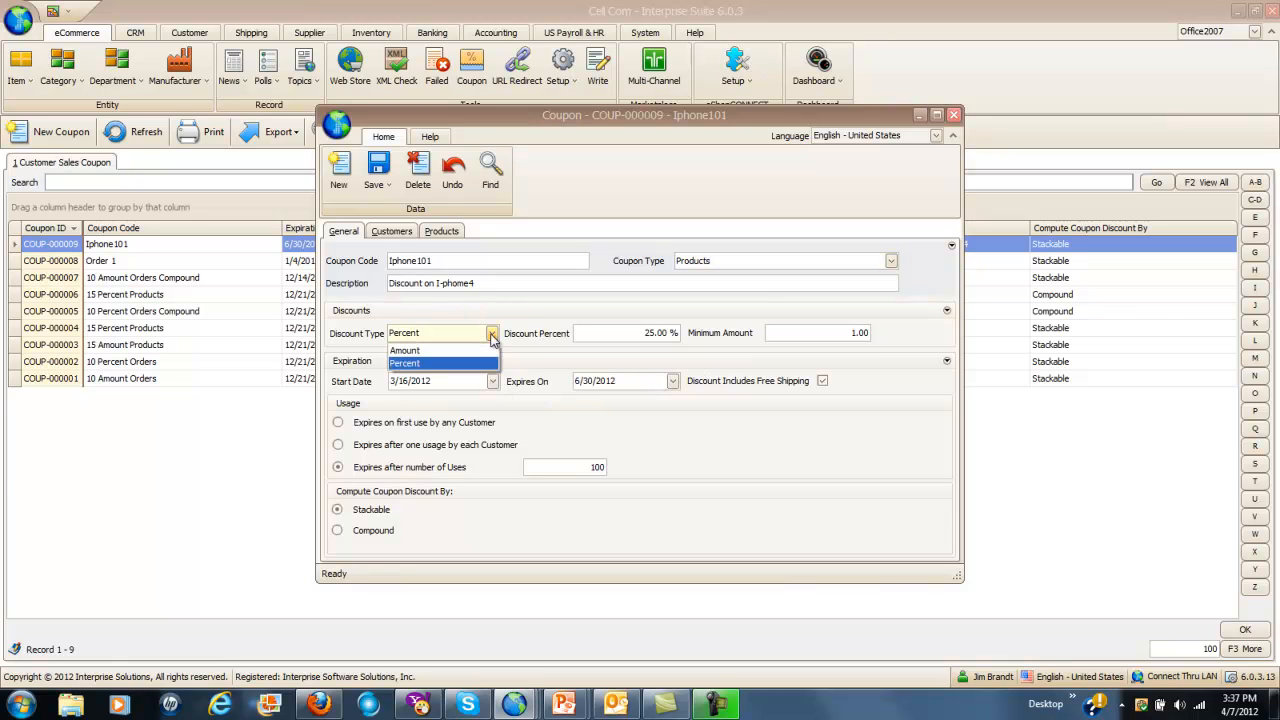
pyautogui.click(491, 338)
pyautogui.moveTo(654, 345)
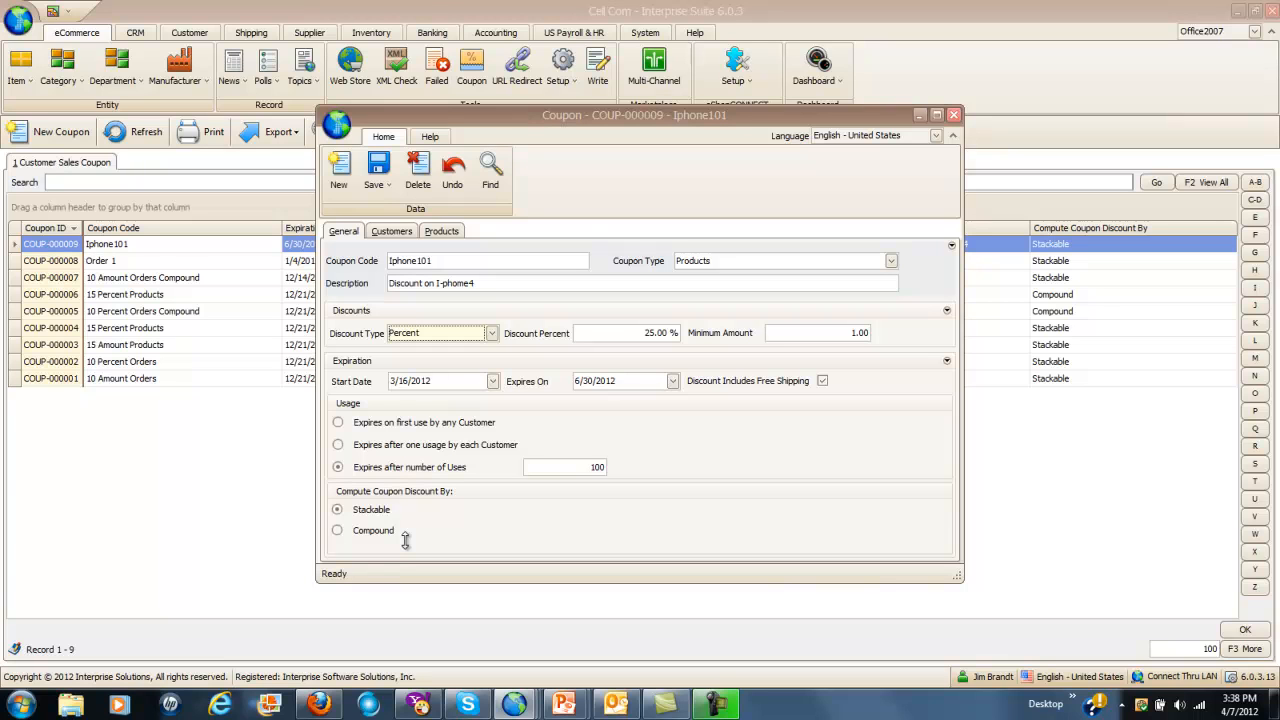
# Step: Check the coupon's customer scope and choose Items as its product category, saving and closing the coupon
pyautogui.click(389, 232)
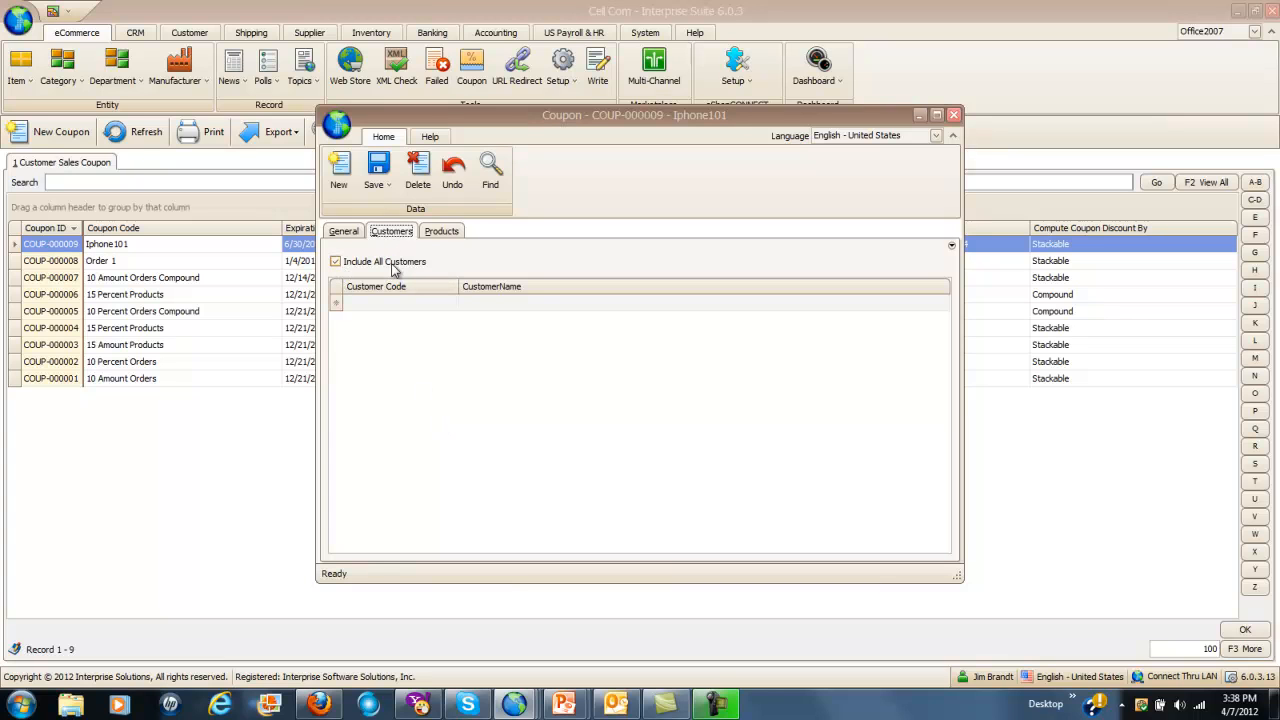
pyautogui.click(442, 232)
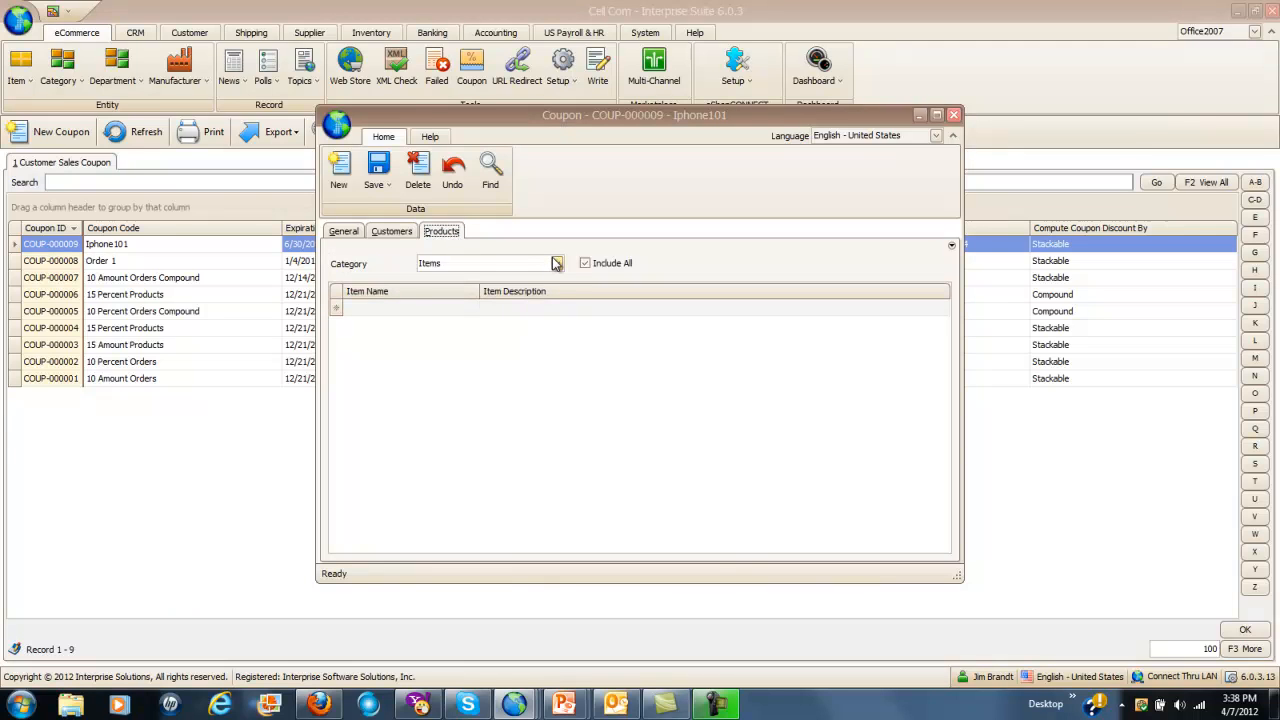
pyautogui.click(555, 264)
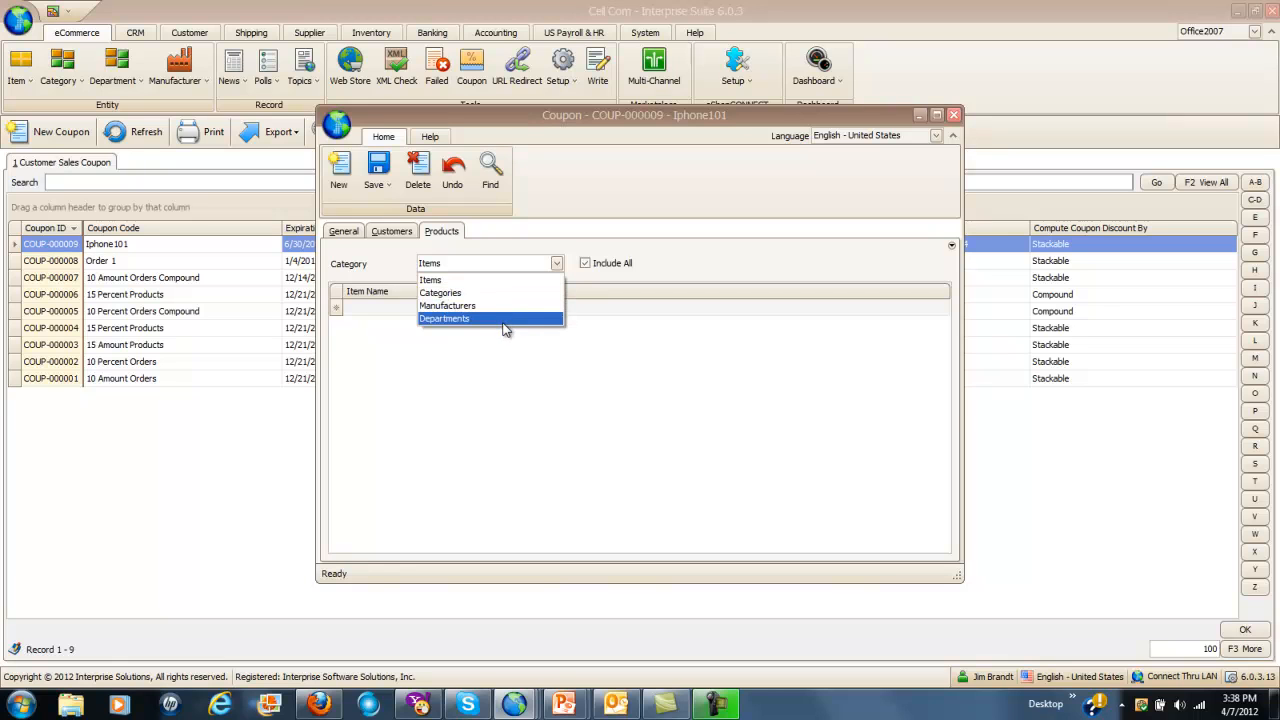
pyautogui.click(505, 283)
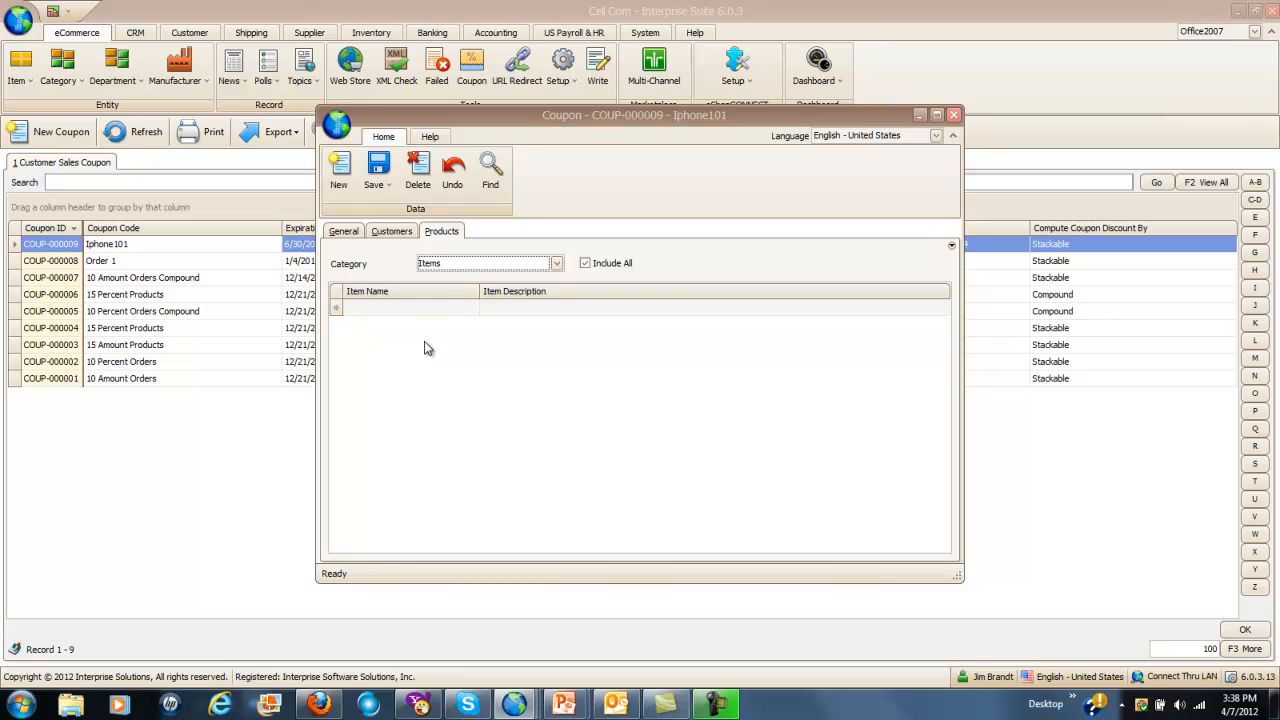
pyautogui.click(385, 182)
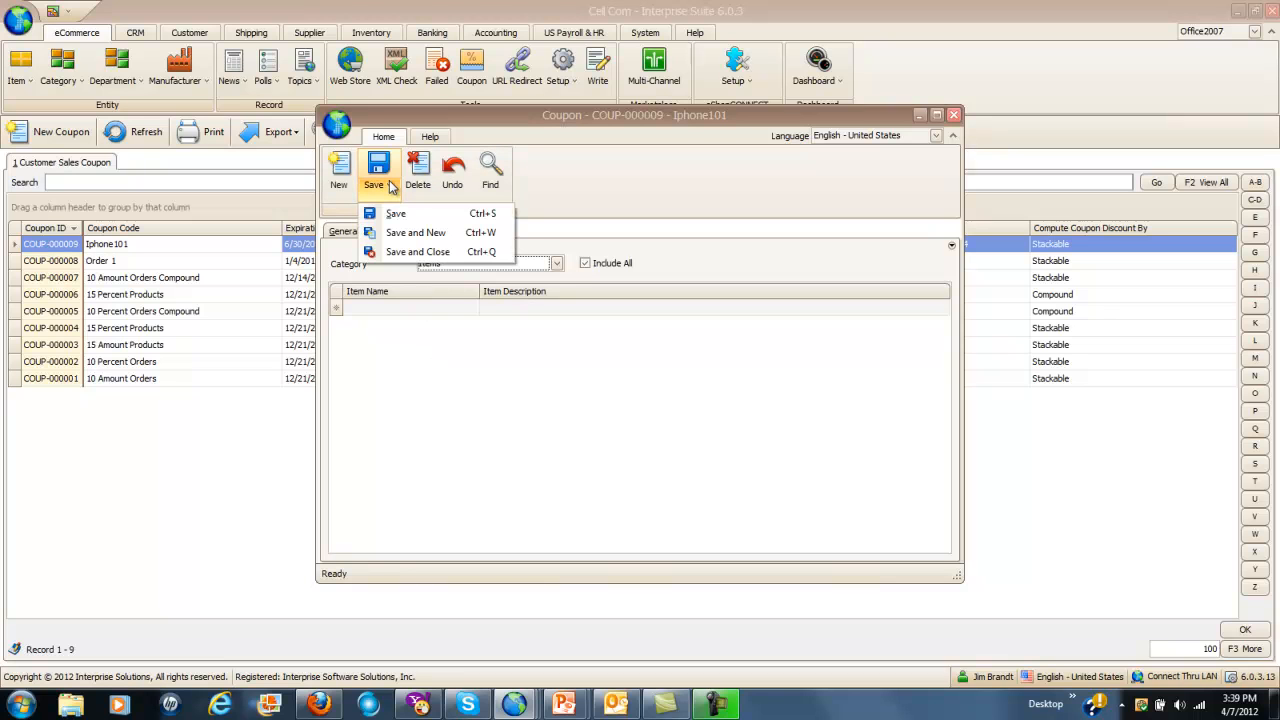
pyautogui.click(406, 253)
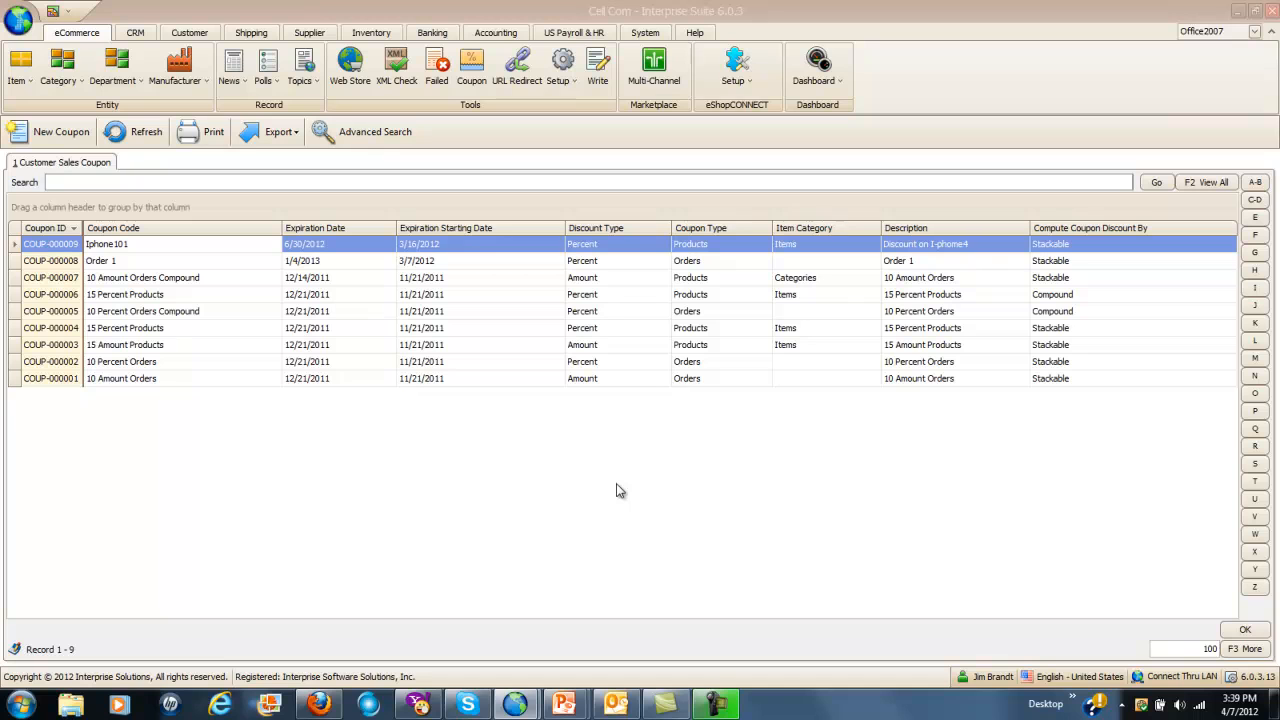